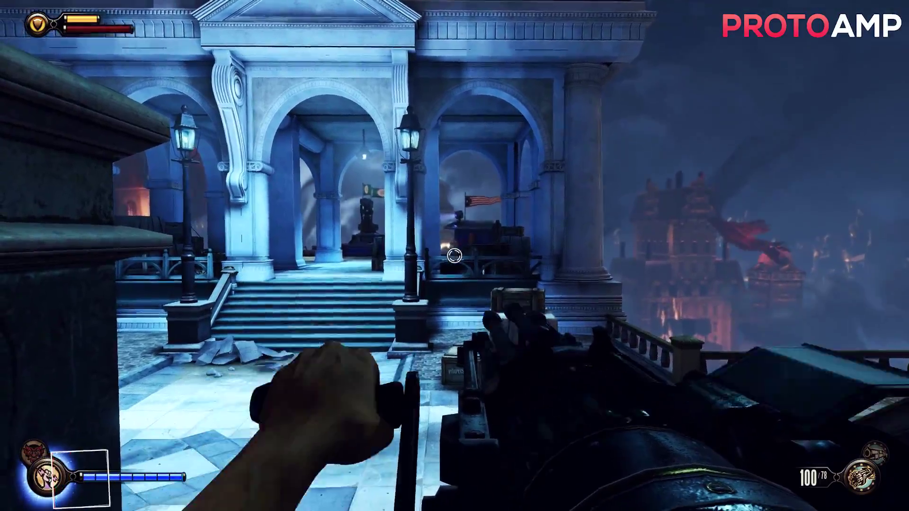
left_click(455, 256)
key("w")
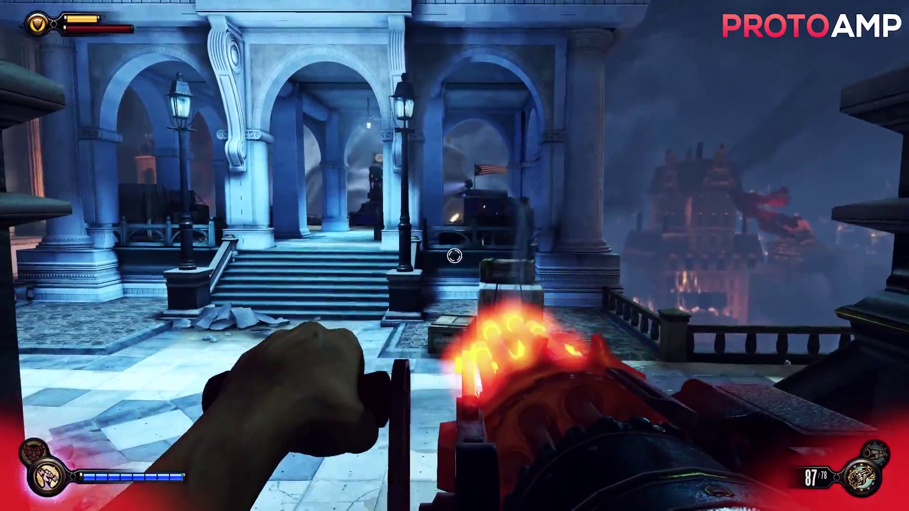
key("w")
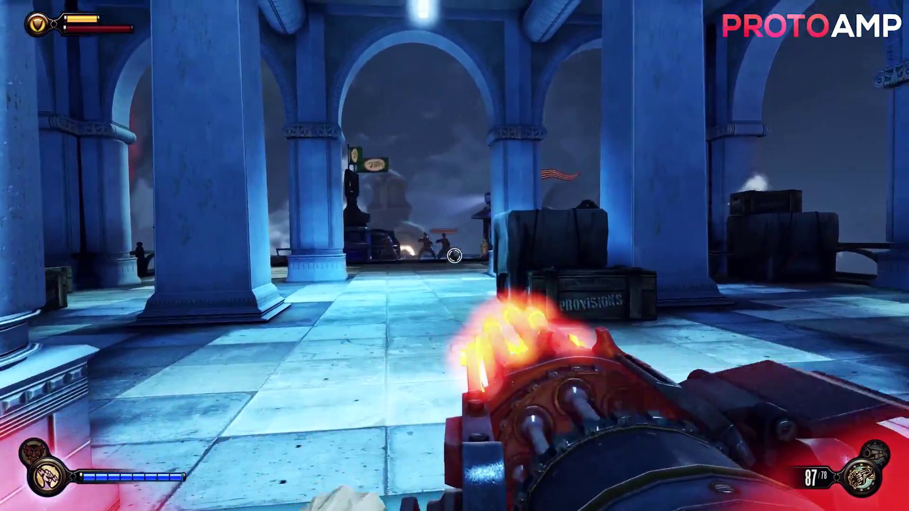
left_click(455, 256)
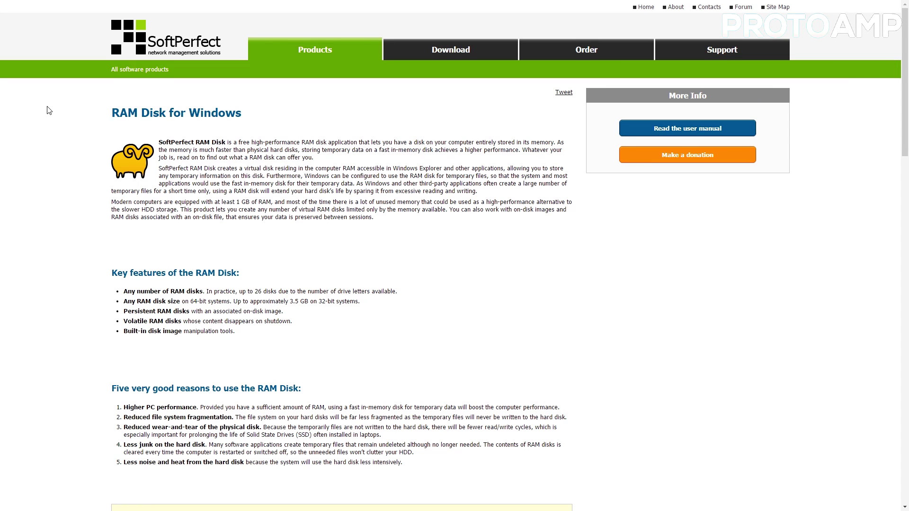
- Download the RAM Disk installer from the SoftPerfect product page
scroll(41, 166, "down", 20)
scroll(41, 166, "down", 2)
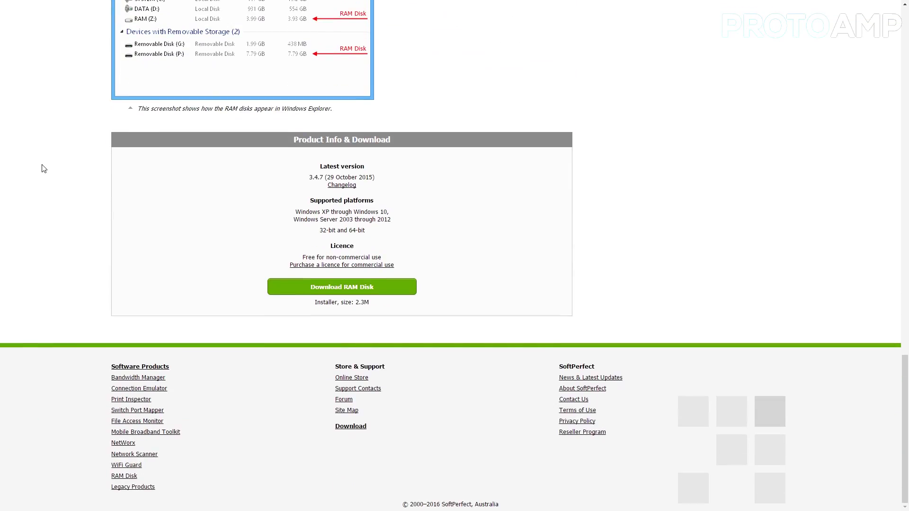
left_click(284, 292)
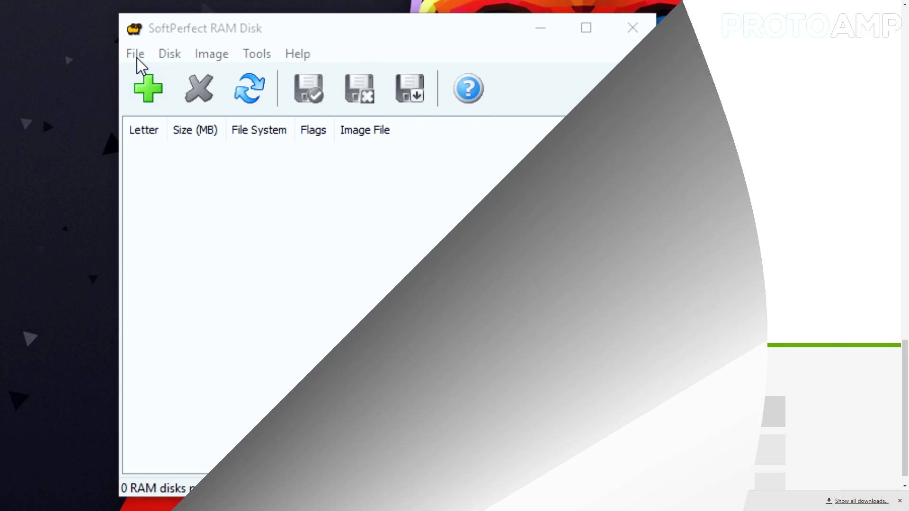
- Review the general settings, including automatic launch with Windows, non-privileged user access and global drive letters, and accept them
left_click(136, 56)
mouse_move(162, 61)
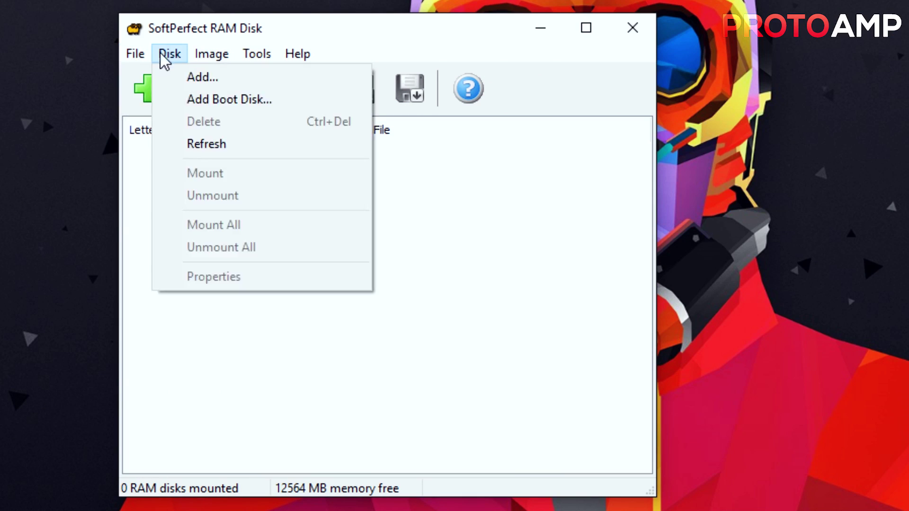
mouse_move(255, 57)
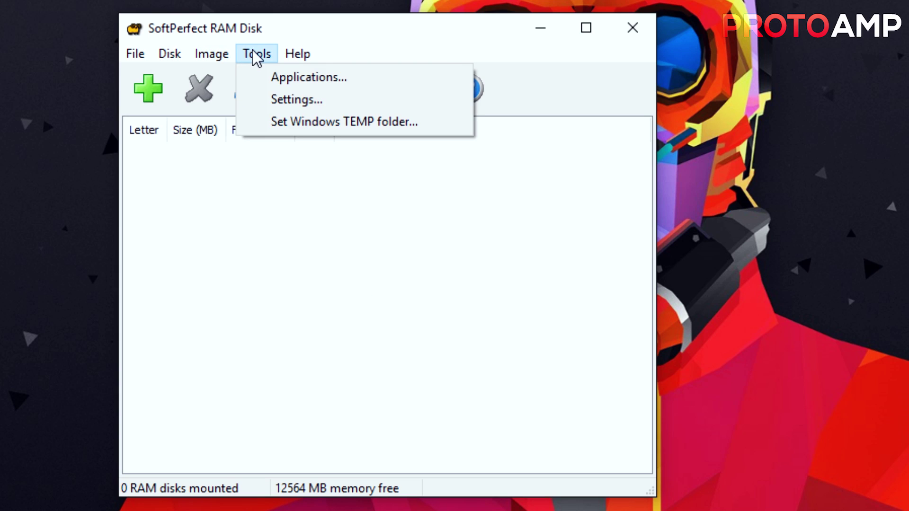
mouse_move(296, 53)
left_click(271, 100)
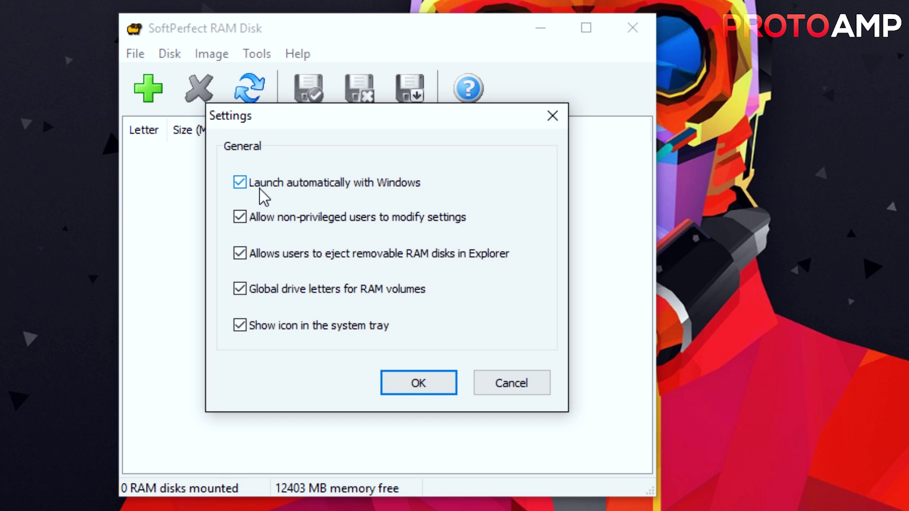
left_click(239, 218)
left_click(239, 219)
left_click(240, 288)
left_click(407, 385)
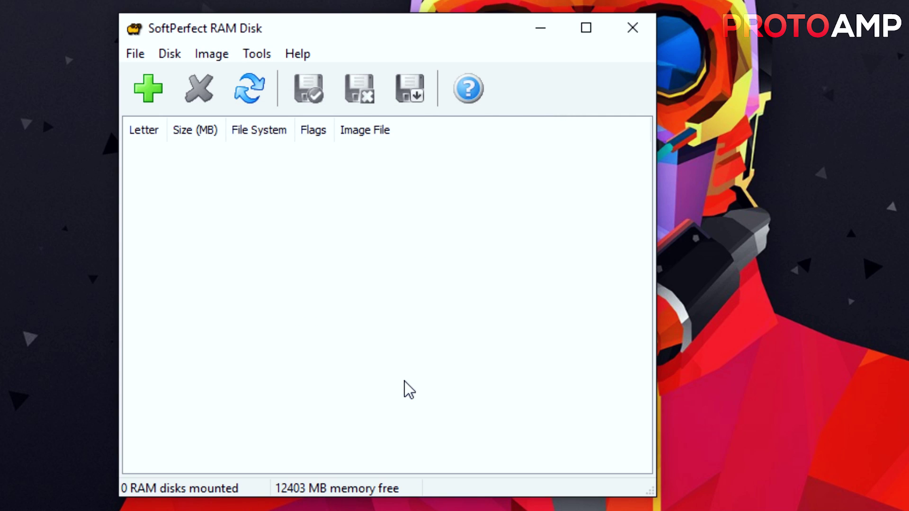
- Start adding a new RAM disk and set its size to 1000 MB
left_click(150, 97)
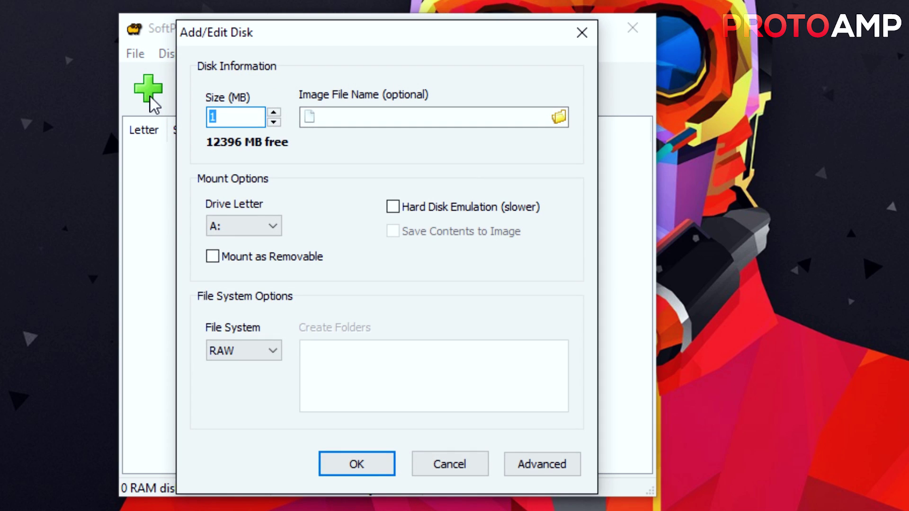
left_click(235, 118)
left_click_drag(241, 120, 158, 128)
left_click(225, 117)
type("1000")
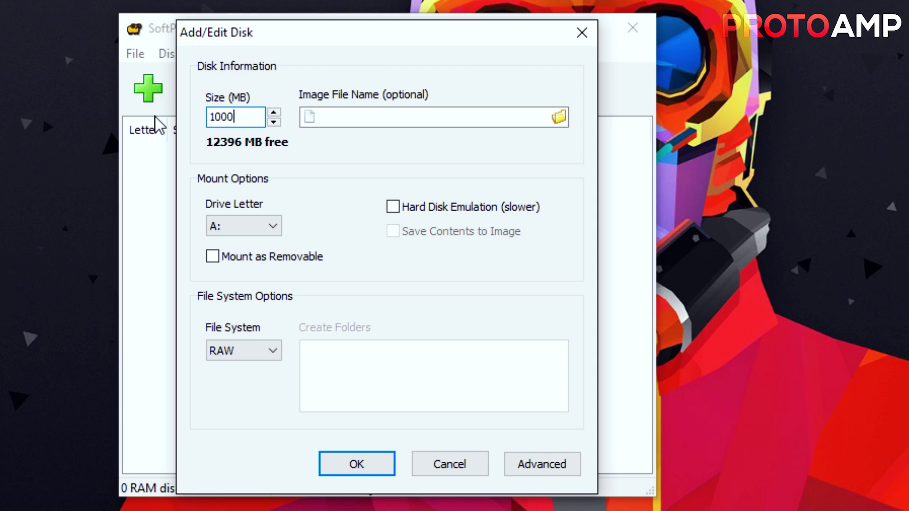
- Leave the image file name empty and give the new disk drive letter R: with the NTFS file system
left_click(358, 116)
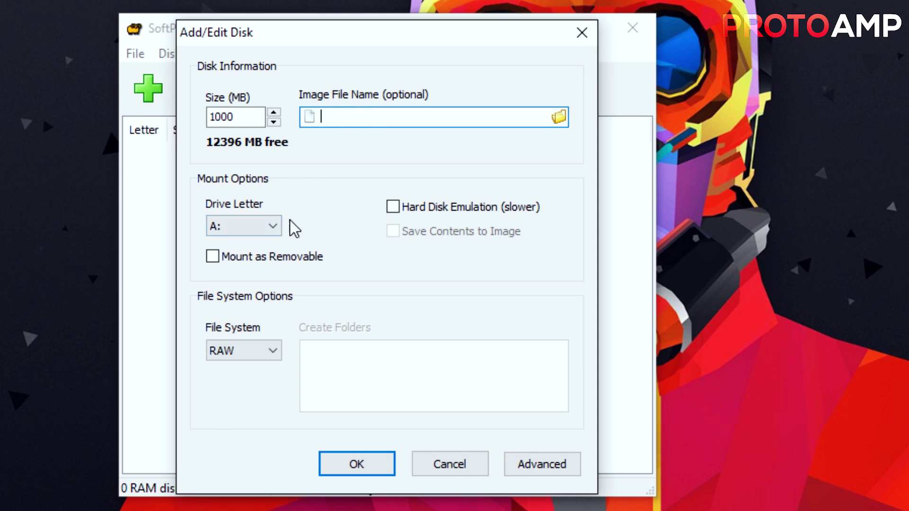
left_click(273, 228)
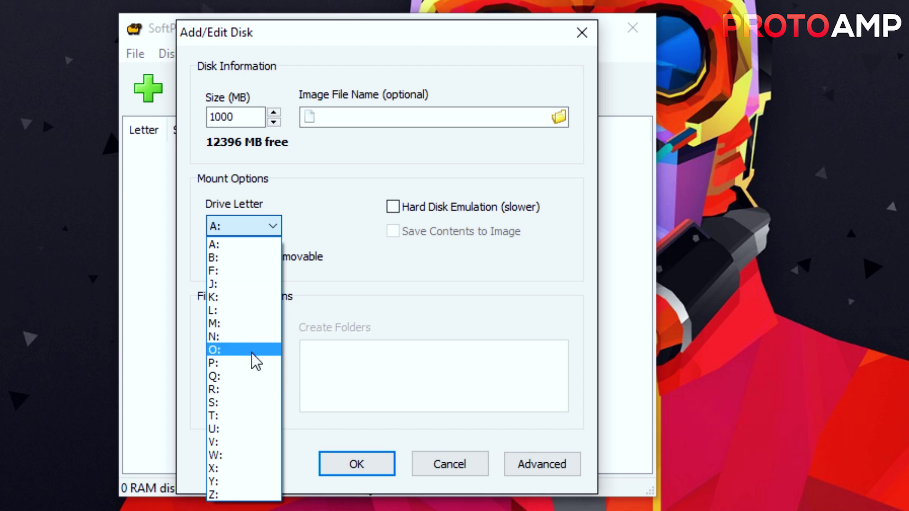
left_click(246, 390)
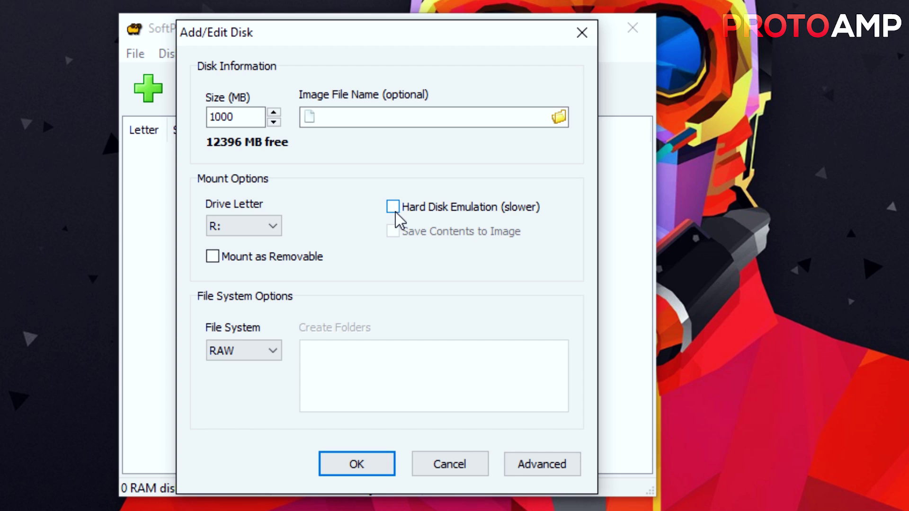
left_click(277, 350)
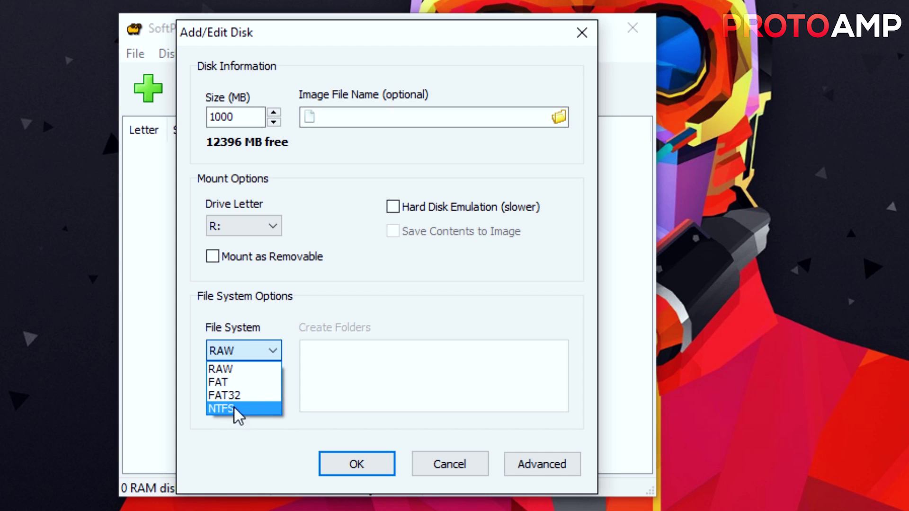
left_click(254, 410)
- Enter example folder names such as Shadowplay, Folder 3 and Folder 4 for the new disk, and clear the list
left_click(331, 365)
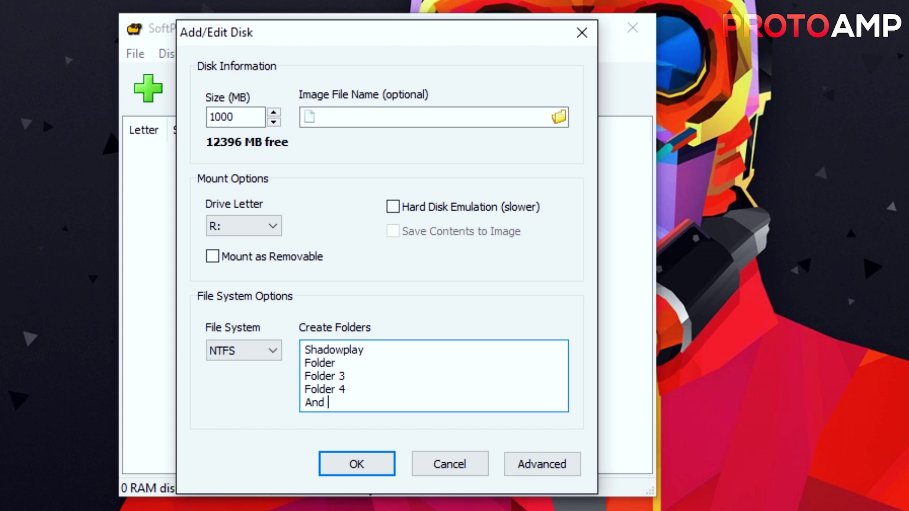
left_click_drag(377, 406, 270, 345)
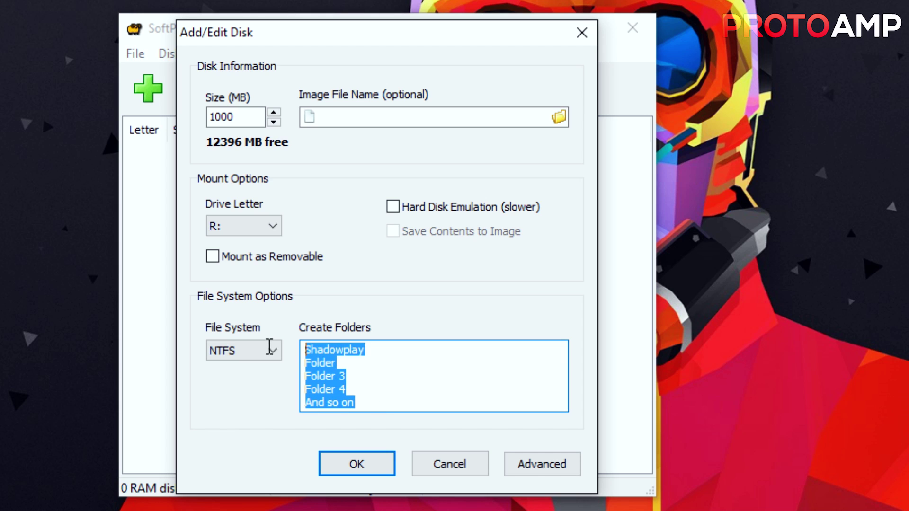
key("Delete")
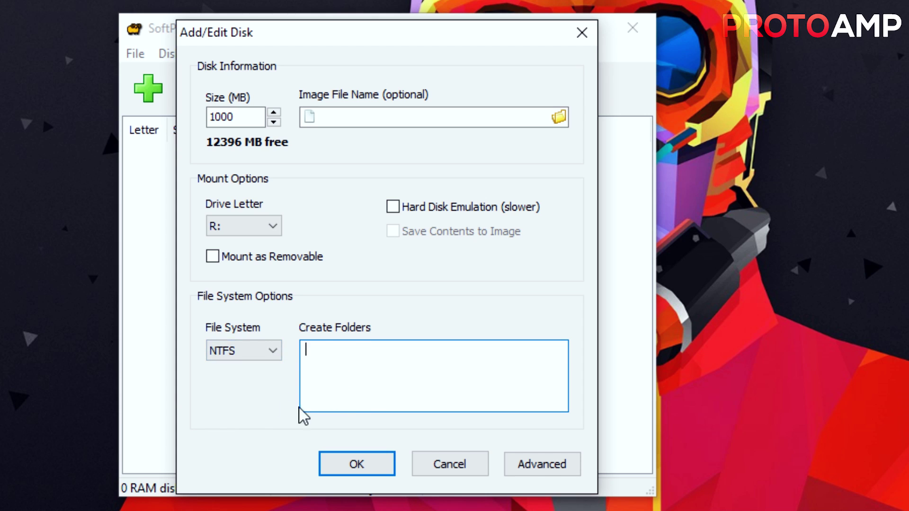
- Change the volume label to RAM Disk in the advanced disk properties and create the disk
left_click(540, 473)
left_click(313, 124)
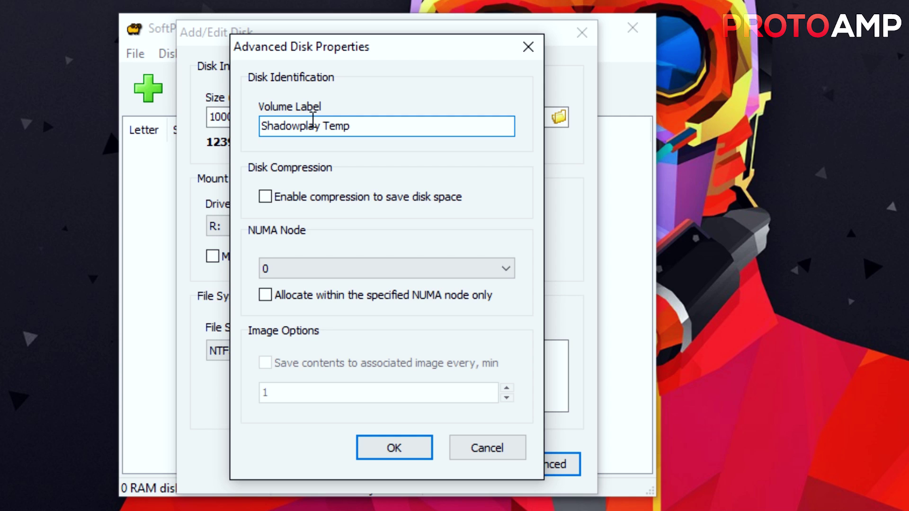
key("BackSpace")
key("BackSpace")
key("BackSpace")
key("BackSpace")
key("BackSpace")
key("BackSpace")
key("BackSpace")
key("BackSpace")
key("BackSpace")
key("BackSpace")
key("BackSpace")
key("BackSpace")
key("BackSpace")
key("BackSpace")
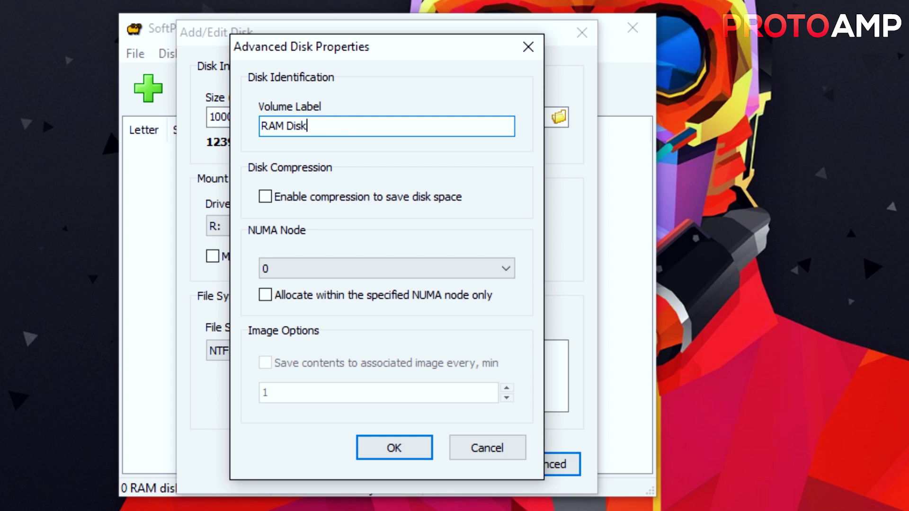
left_click(372, 448)
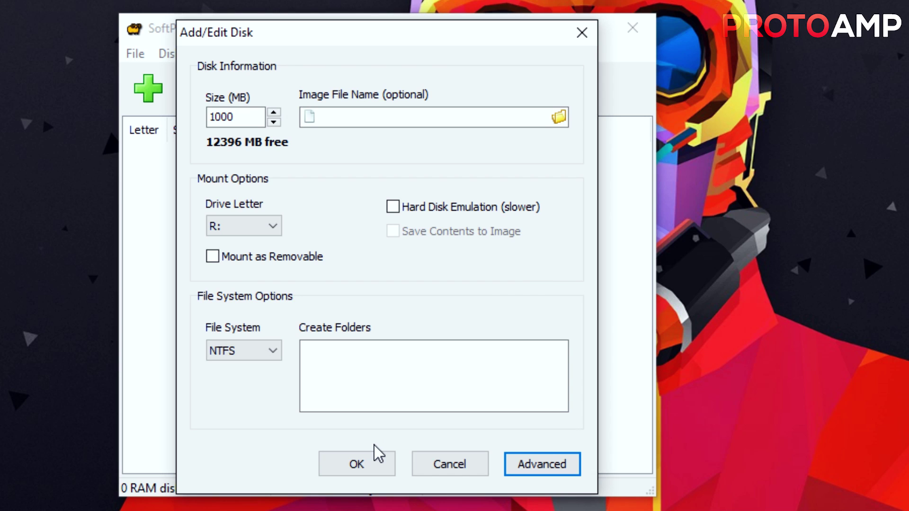
left_click(381, 470)
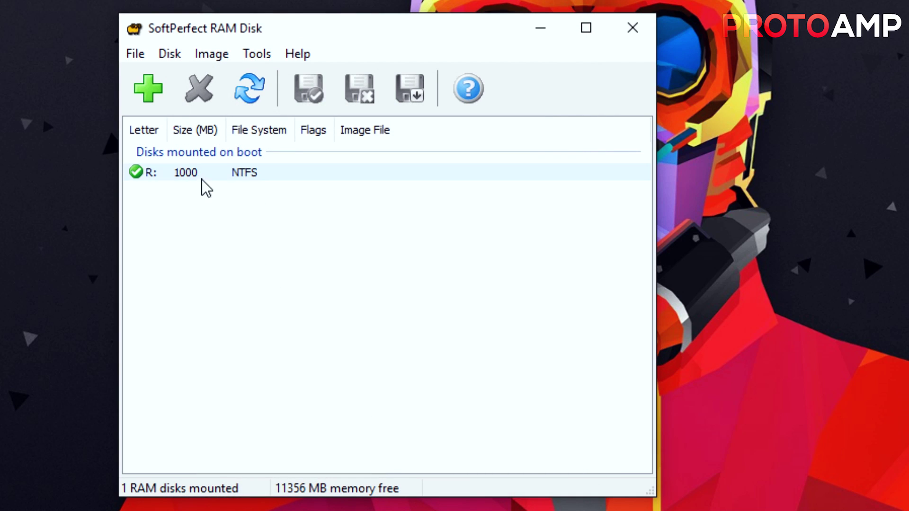
left_click(170, 176)
left_click(199, 244)
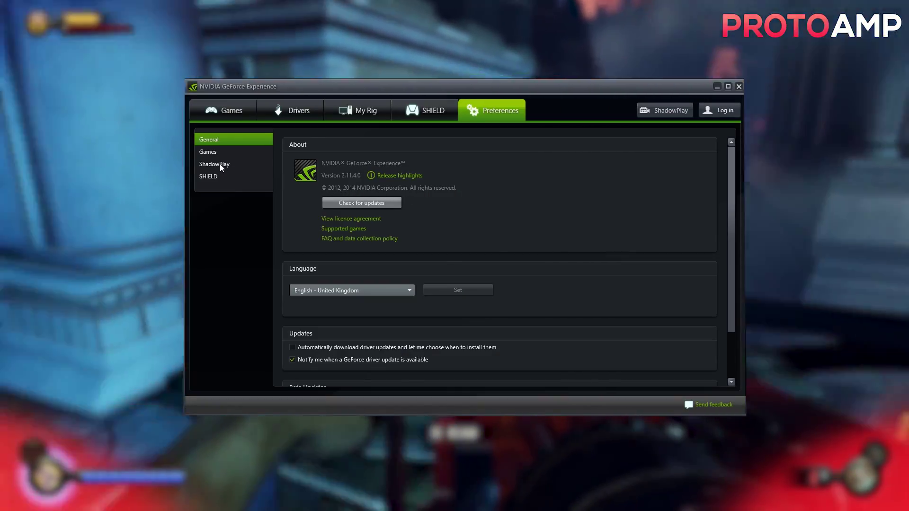
- In NVIDIA GeForce Experience, set the ShadowPlay temporary files location to RAM Disk (R:)
left_click(220, 164)
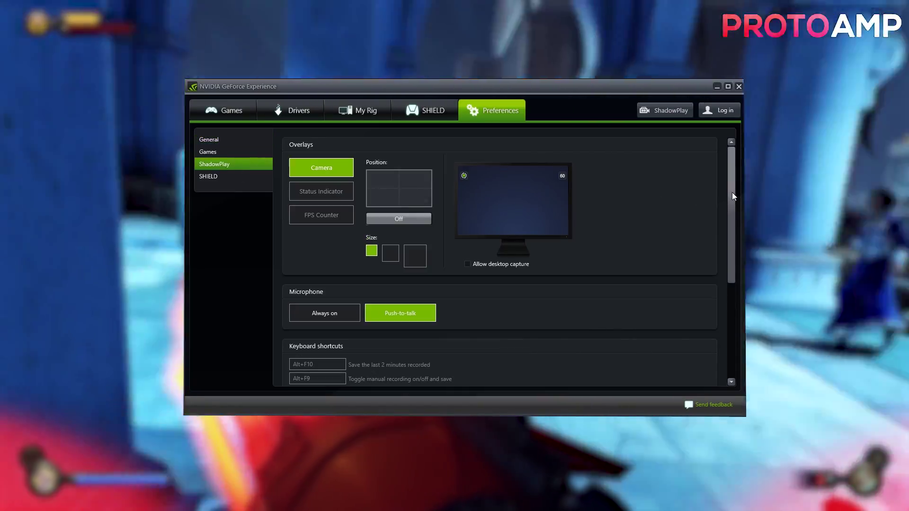
left_click_drag(732, 195, 718, 309)
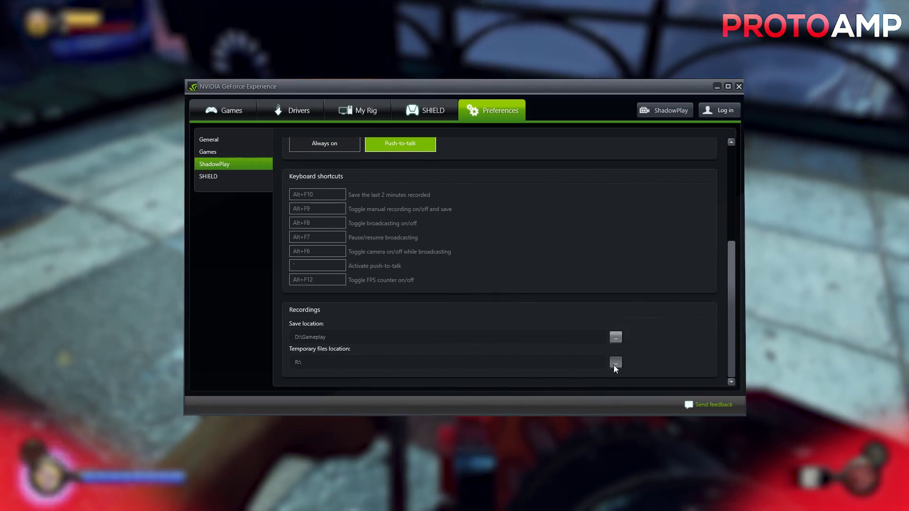
left_click(615, 363)
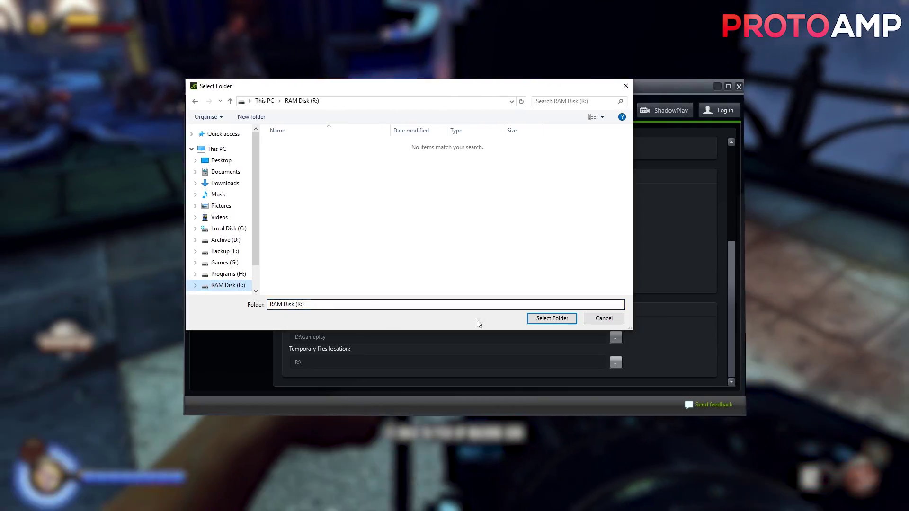
left_click(564, 319)
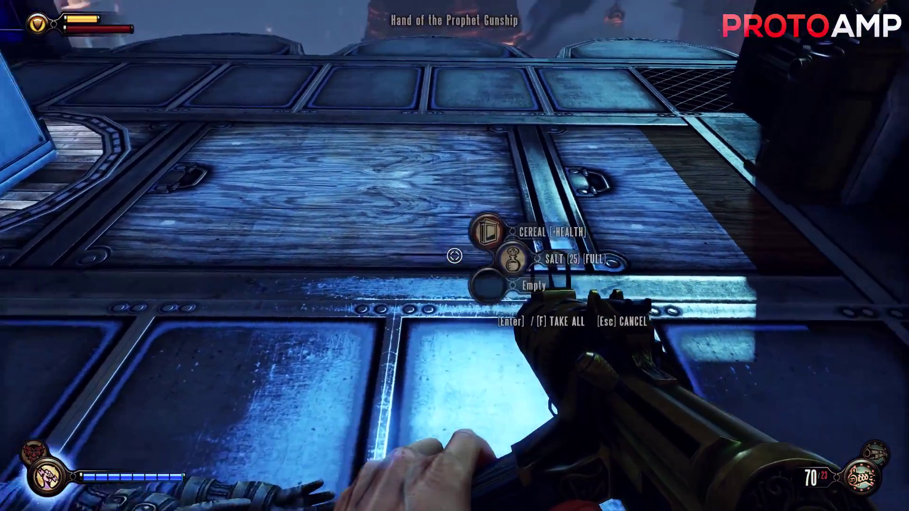
key("f")
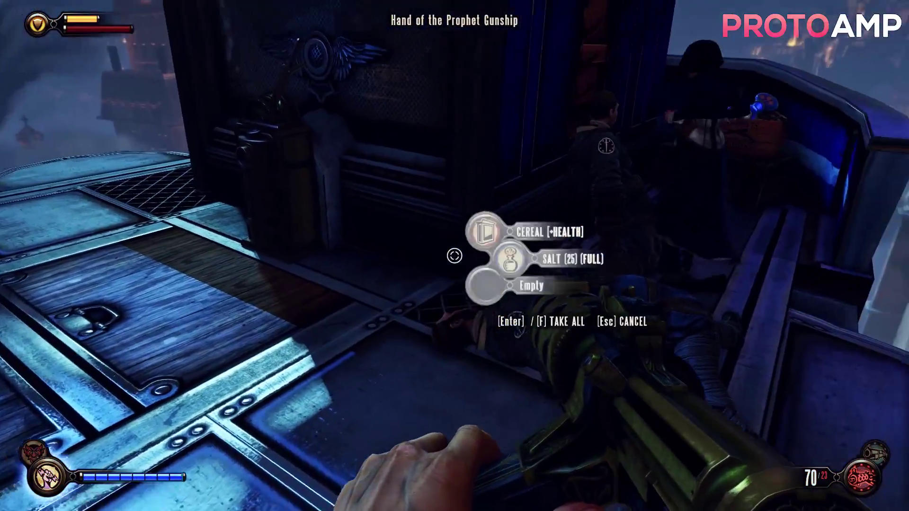
key("f")
key("f")
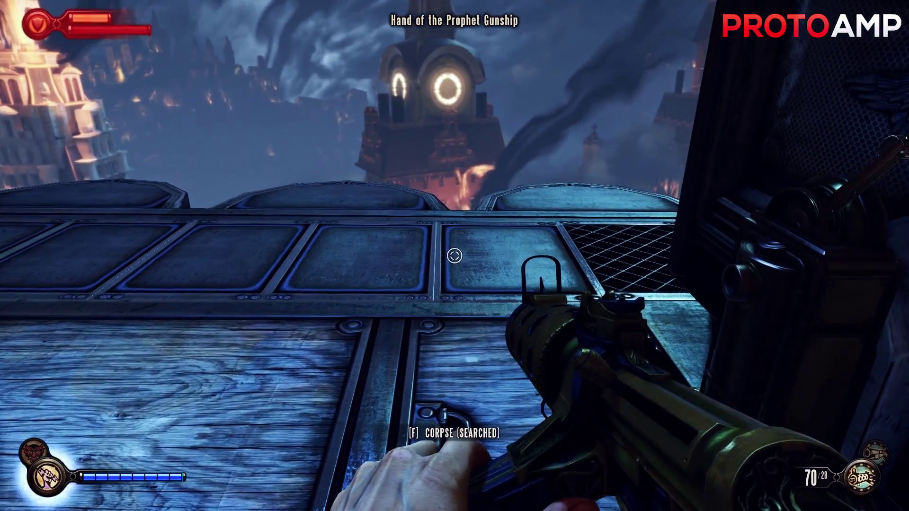
key("f")
key("f")
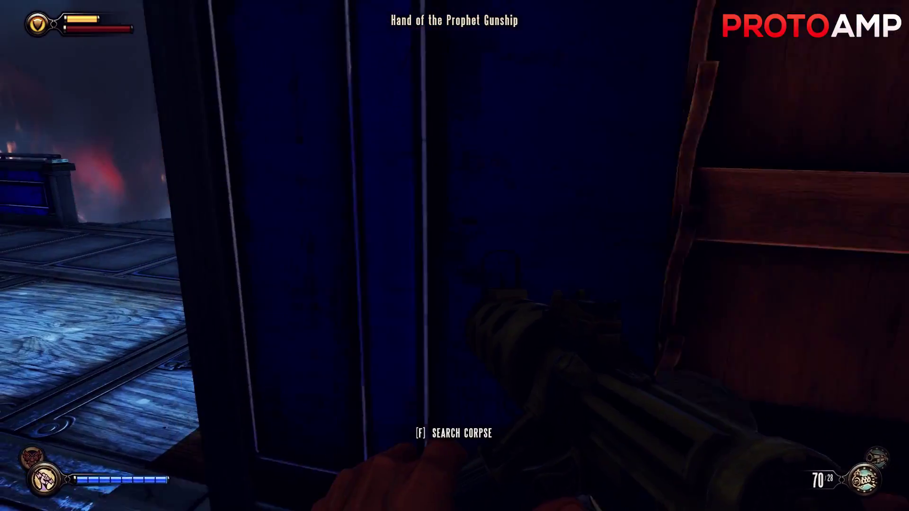
key("f")
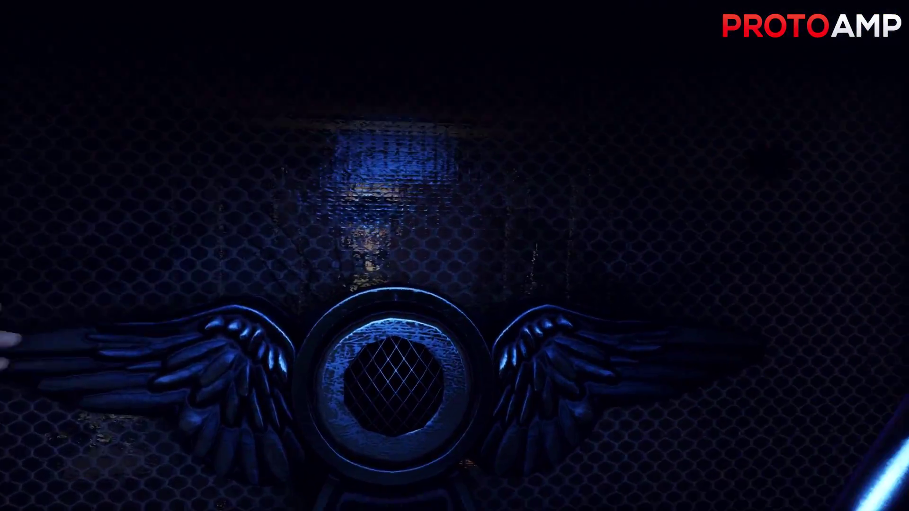